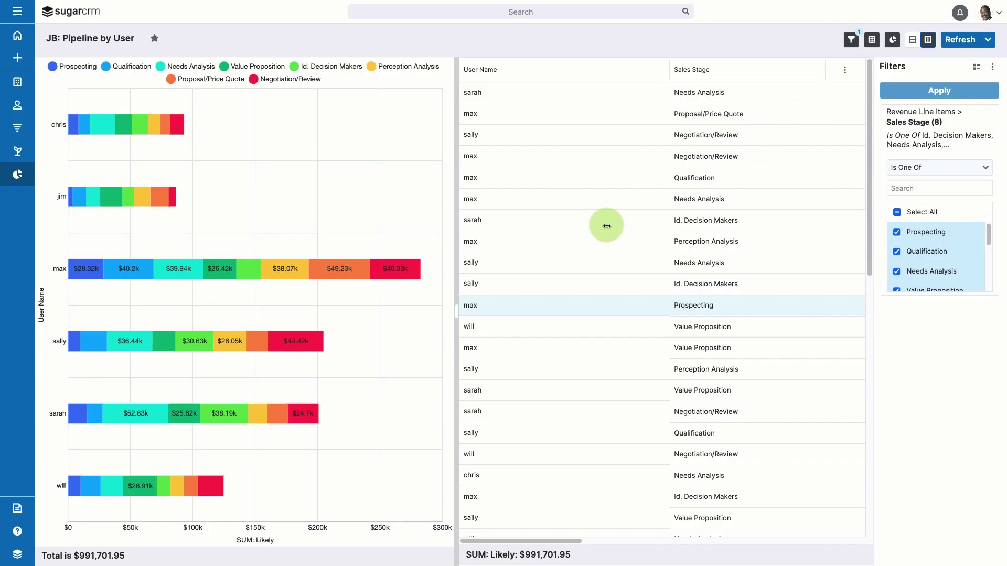
Step: Widen the Pipeline by User chart pane so every sales-stage bar segment shows its value
drag(457, 311, 596, 309)
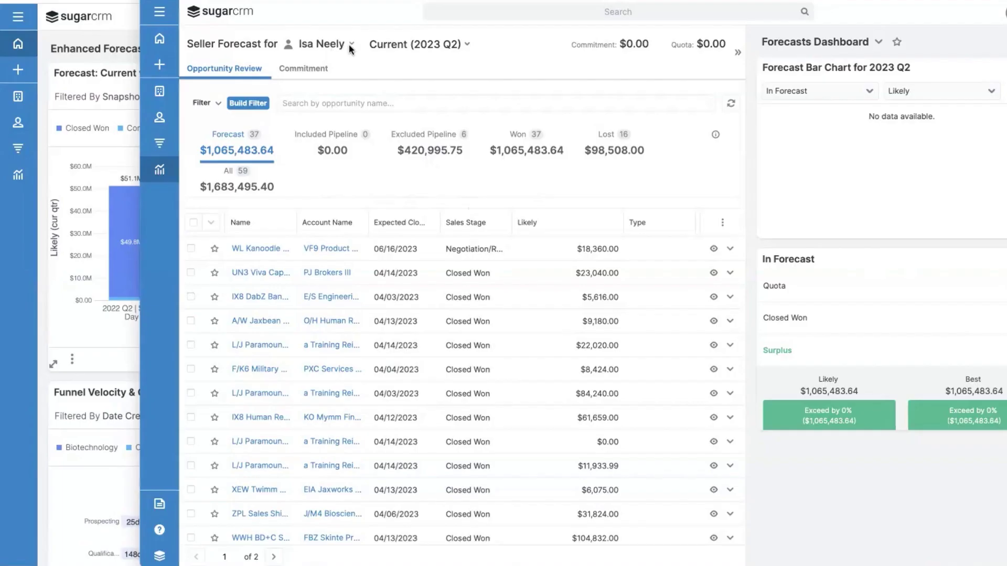
Step: Check the seller dropdown in Seller Forecast and close it, keeping the current seller
click(352, 45)
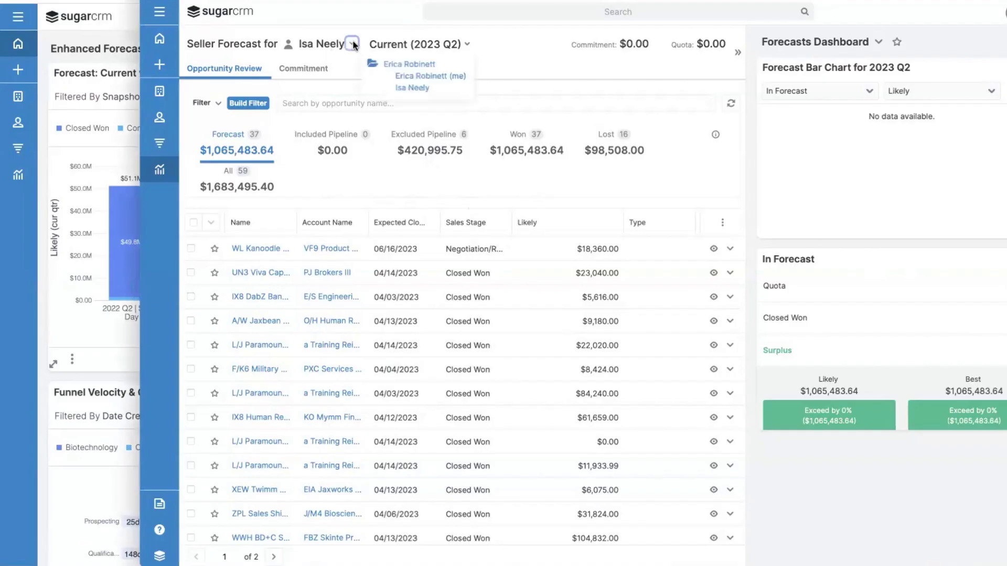
click(406, 66)
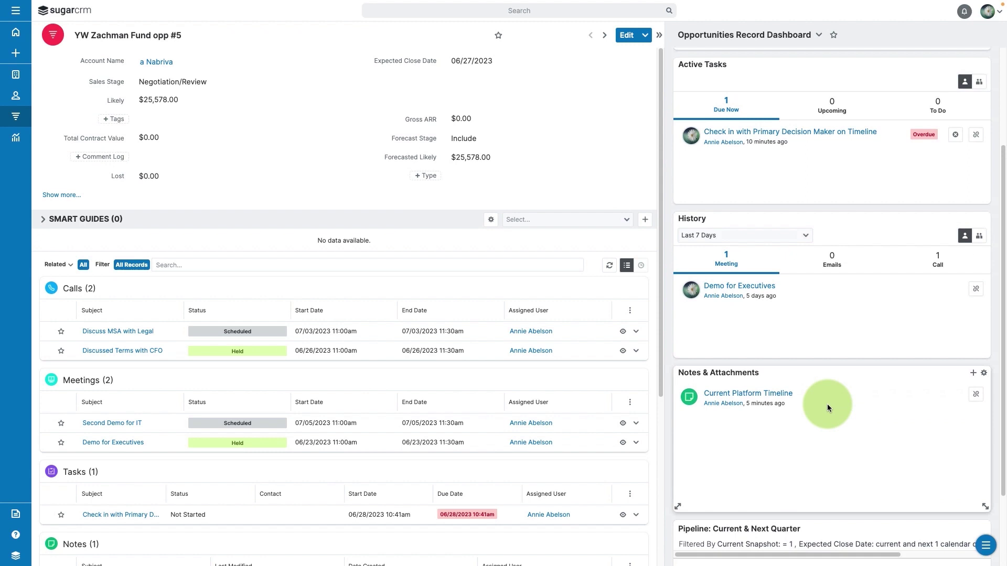
scroll(828, 410, down, 1)
scroll(830, 421, down, 1)
Step: Move the Pipeline: Current & Next Quarter dashlet above History on the opportunity dashboard
mouse_move(833, 432)
mouse_down()
mouse_move(833, 142)
mouse_move(911, 197)
mouse_up()
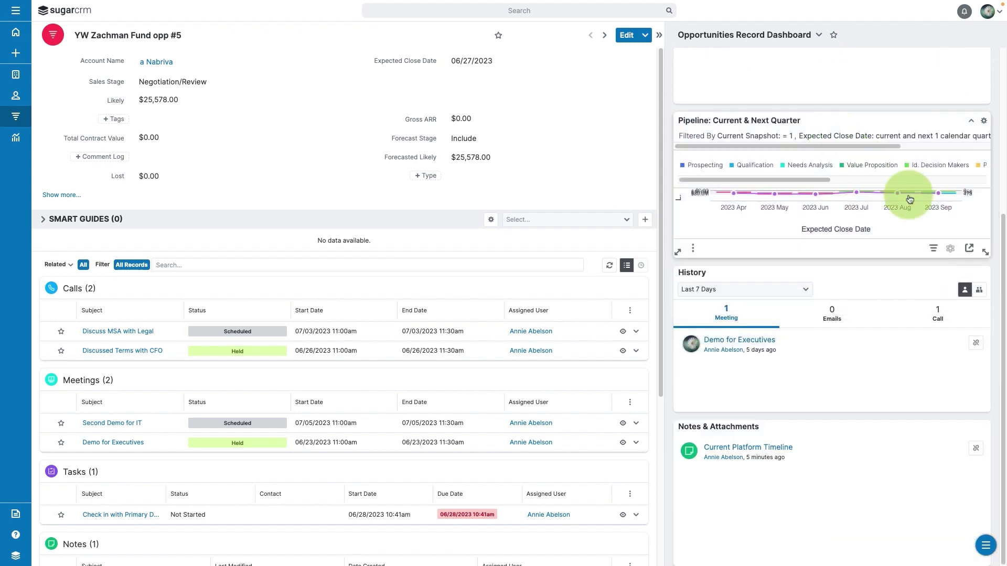